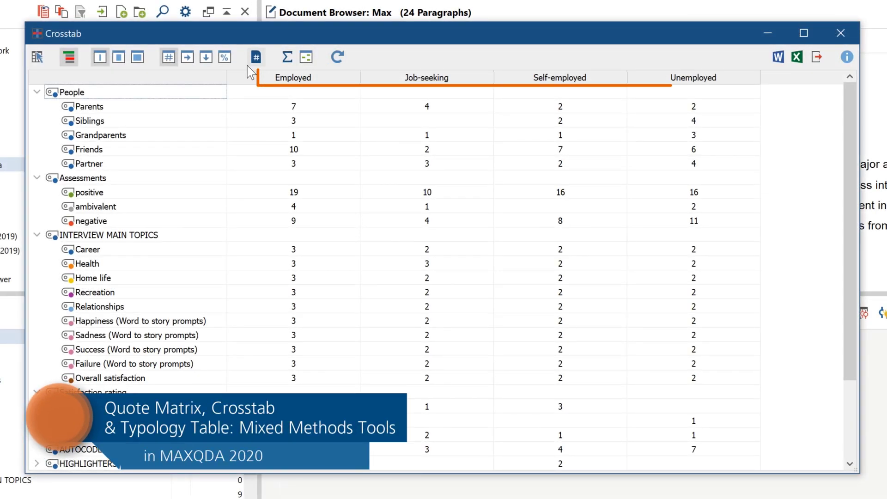
Switch the crosstab to percentages and show the Grandparents quotes in the quote matrix
left_click(229, 65)
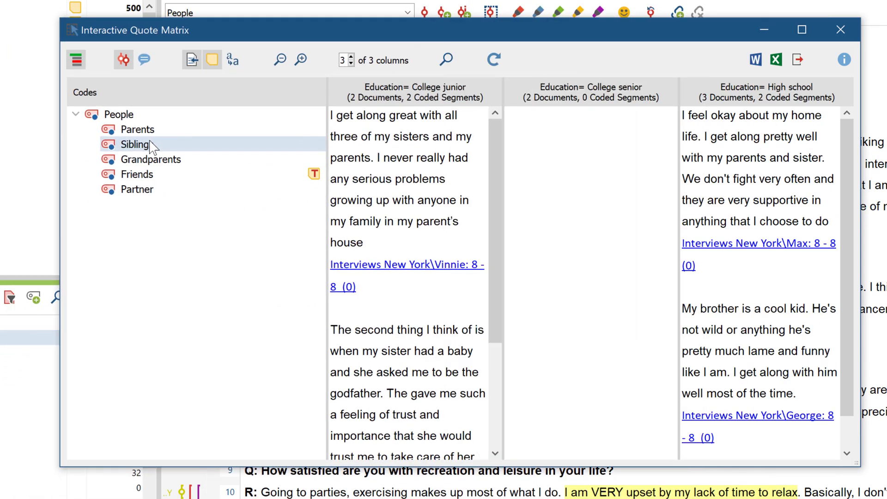
left_click(153, 160)
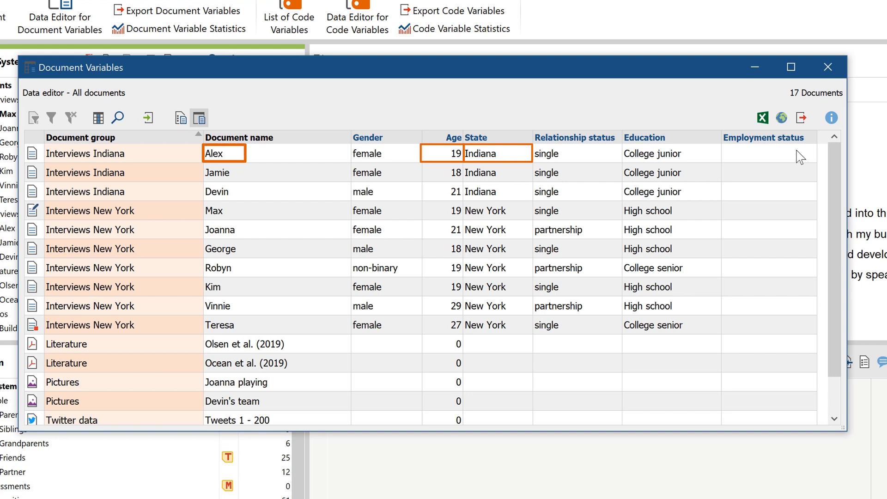
Enter Employed, Unemployed, Employed and Self-employed as the first four Employment status values
left_click(804, 149)
type("Employed")
key("Return")
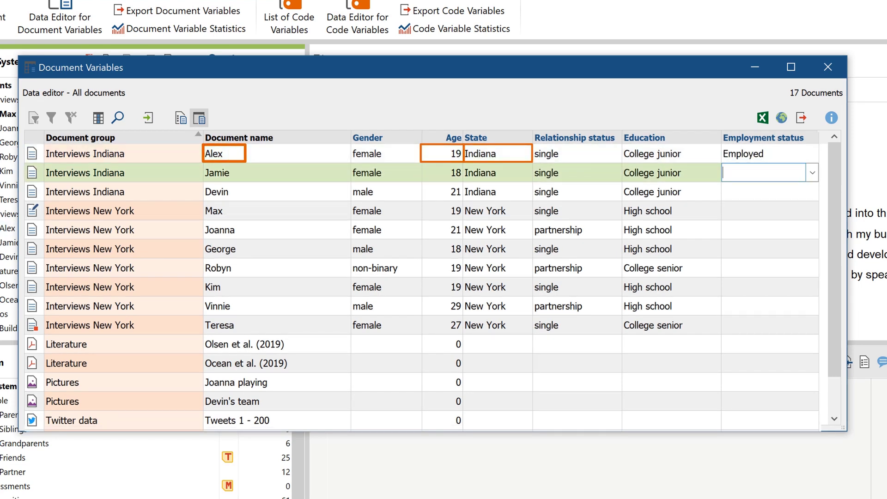
type("Unemployed")
key("Return")
type("Employed")
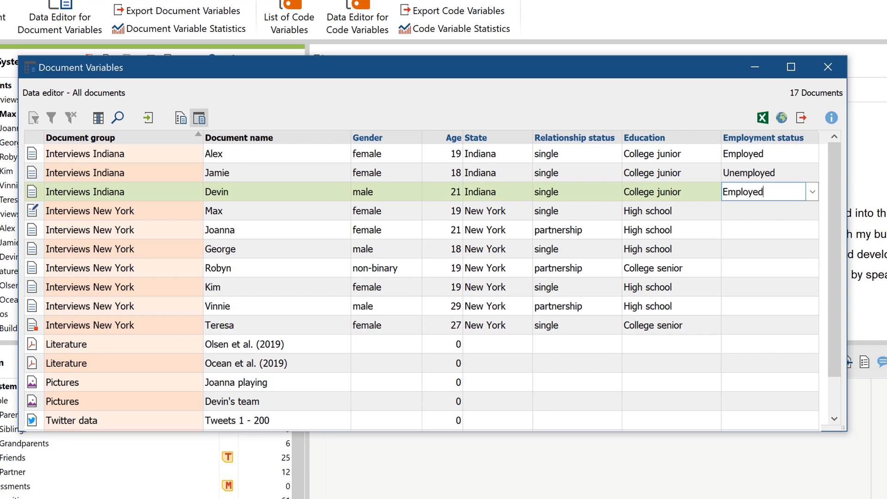
key("Return")
type("Self-employed")
key("Return")
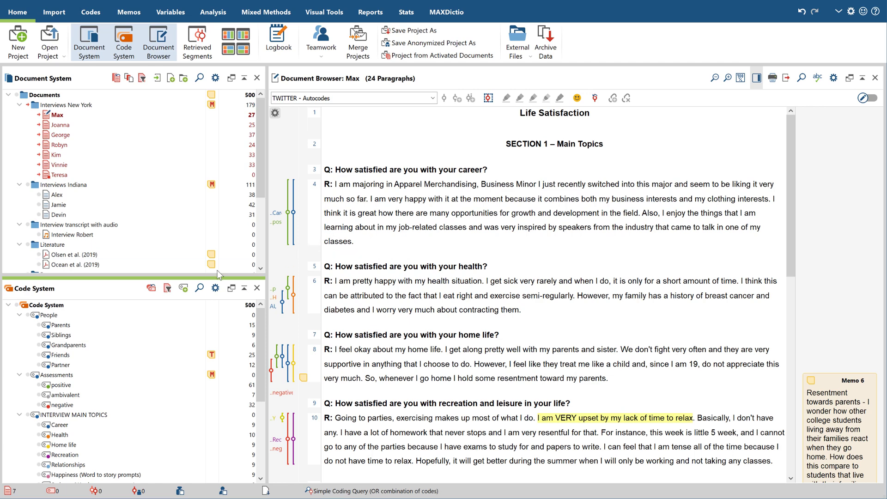
Activate the People code with subcodes and run a crosstab with every Education value as a column
left_click(38, 316)
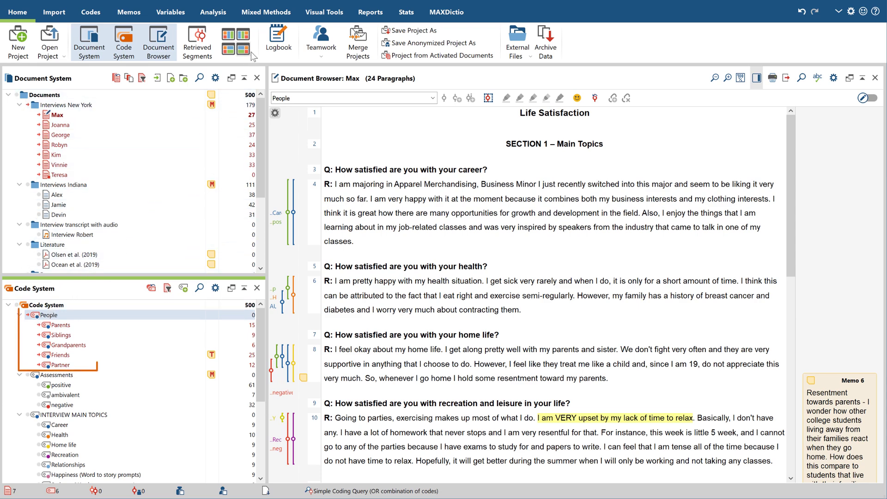
left_click(275, 15)
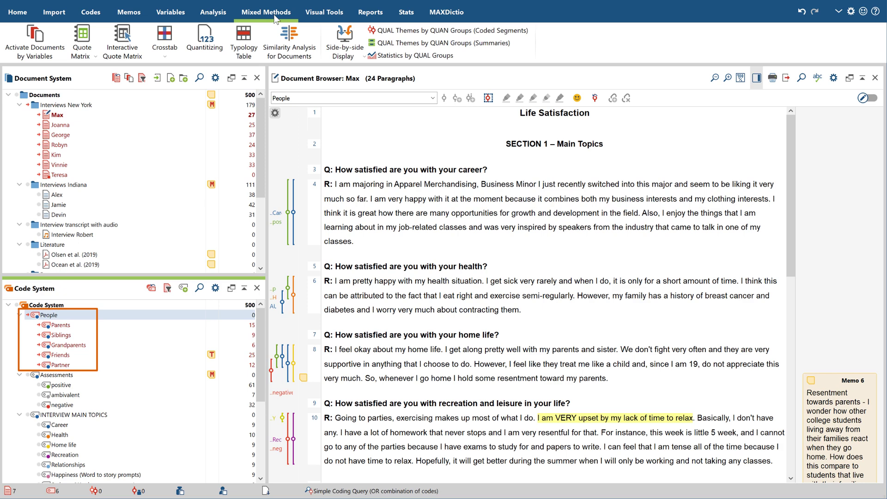
left_click(174, 59)
left_click(196, 70)
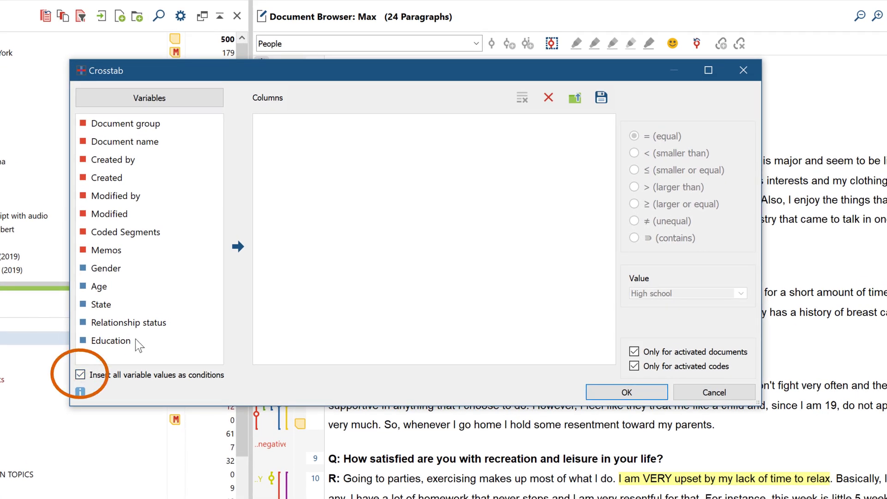
double_click(135, 340)
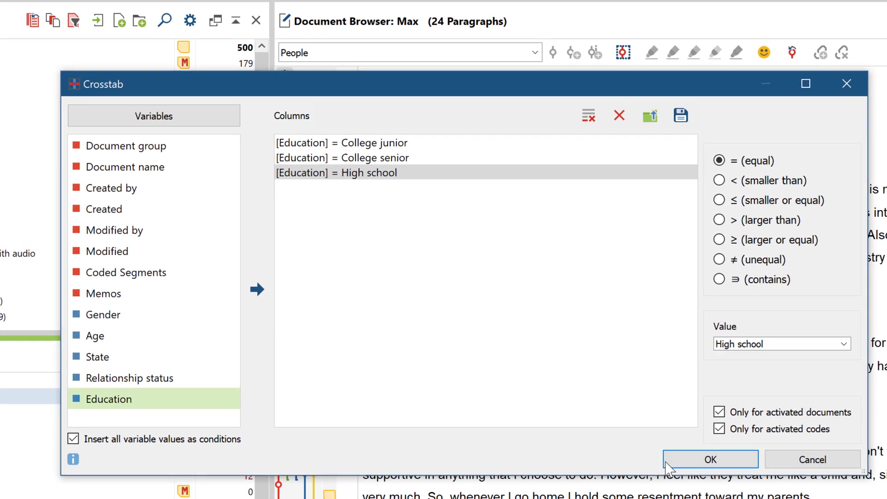
left_click(696, 459)
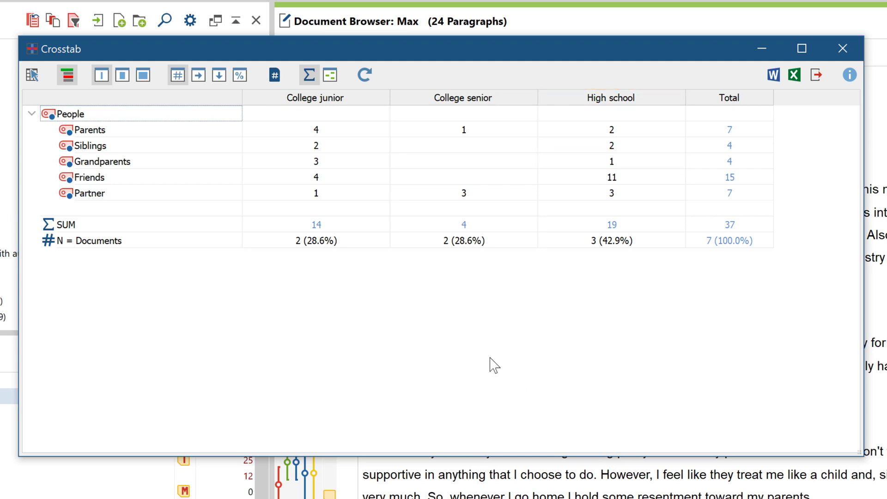
Toggle the code hierarchy display off and on, and collapse then expand People
left_click(67, 77)
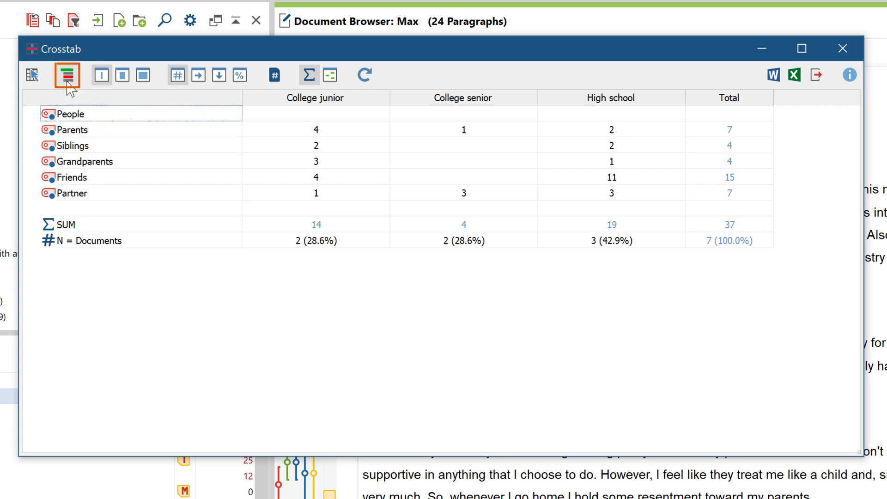
left_click(67, 76)
left_click(31, 113)
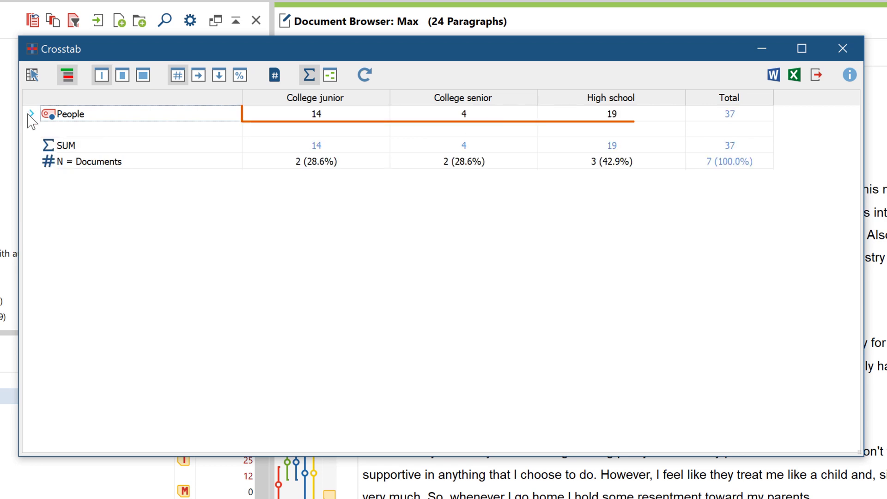
left_click(29, 115)
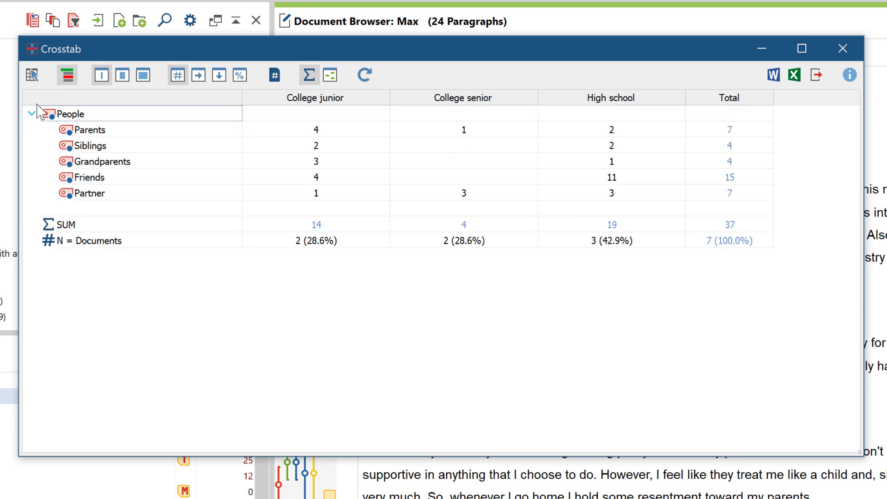
Display column percentages in the crosstab, counting each code only once per document
left_click(199, 79)
left_click(219, 77)
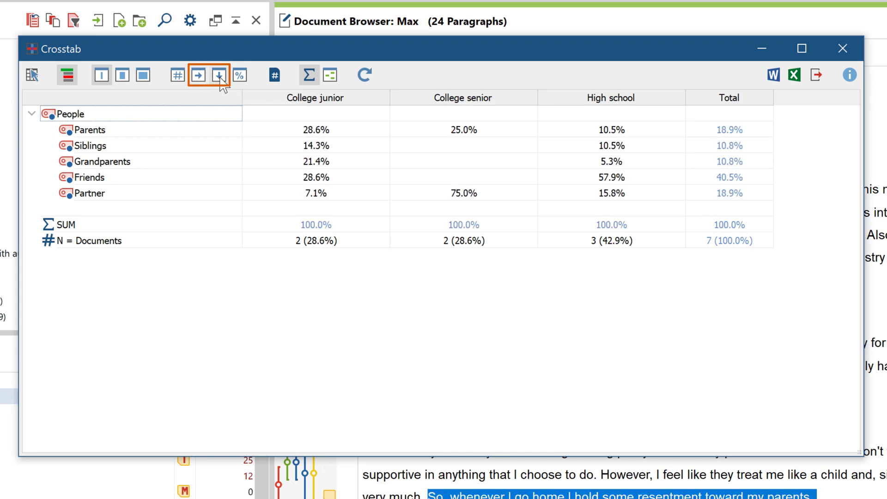
left_click(274, 78)
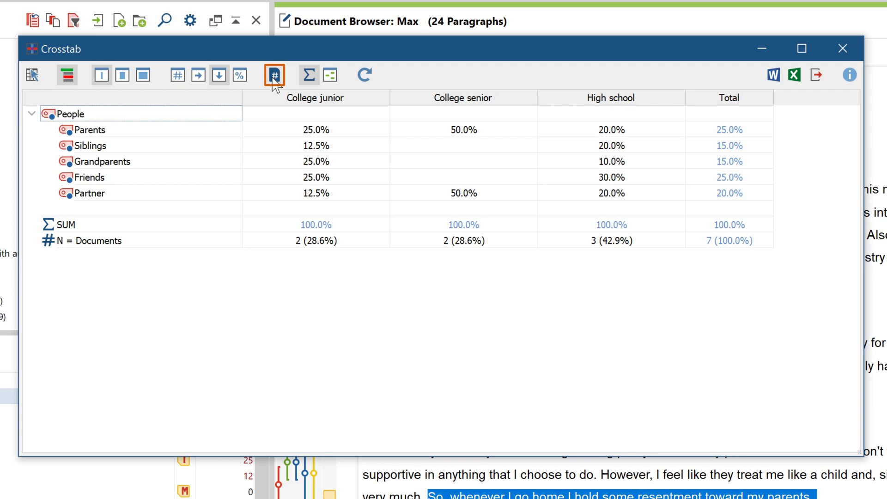
Shade crosstab cells by value, export to MAXQDA2020 Crosstab.xlsx, and close Excel
left_click(333, 82)
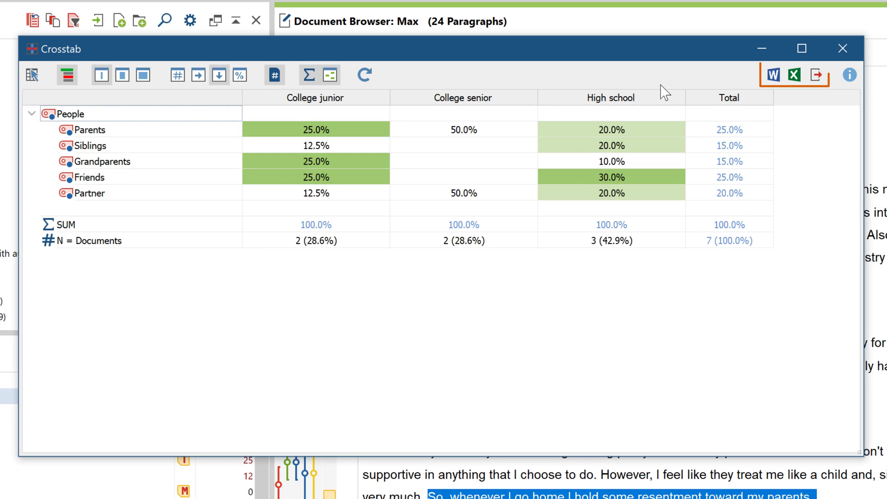
left_click(795, 82)
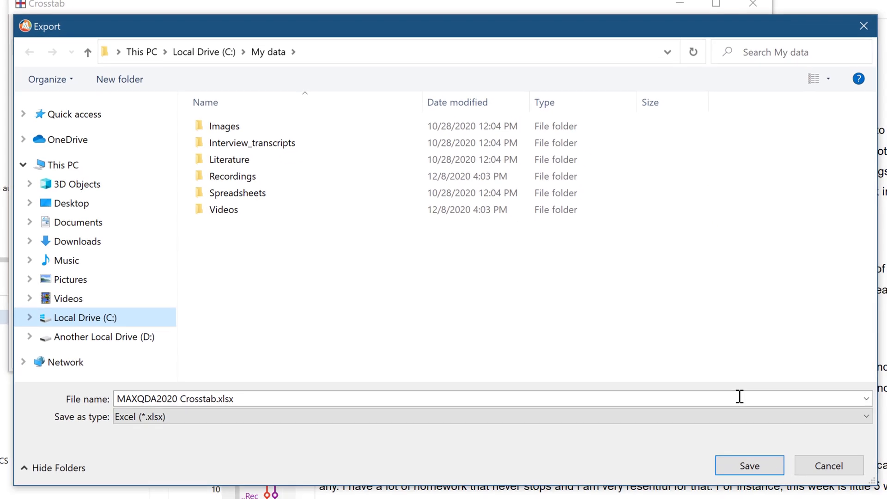
left_click(747, 465)
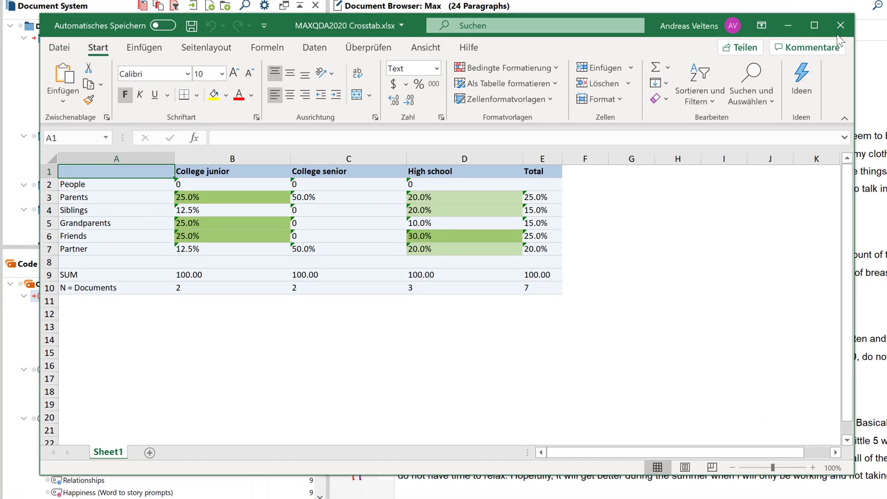
left_click(838, 29)
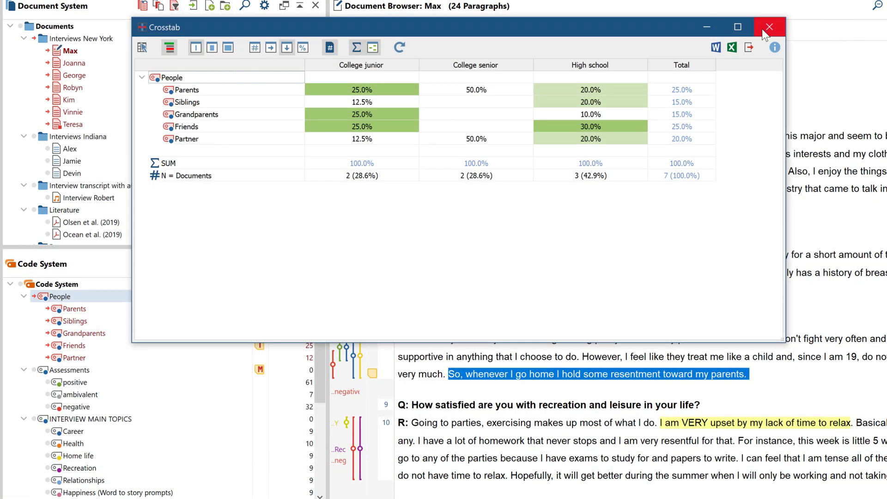
Close the crosstab and create a quote matrix with a column for each Education value
left_click(763, 29)
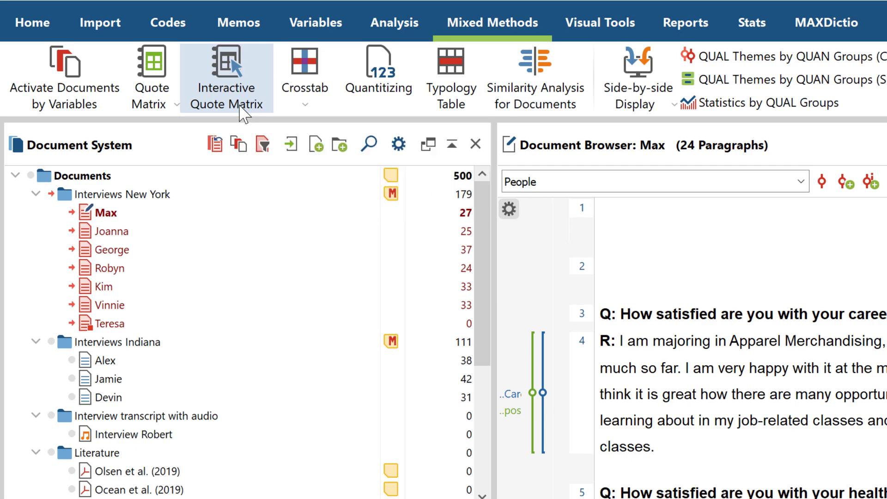
left_click(241, 111)
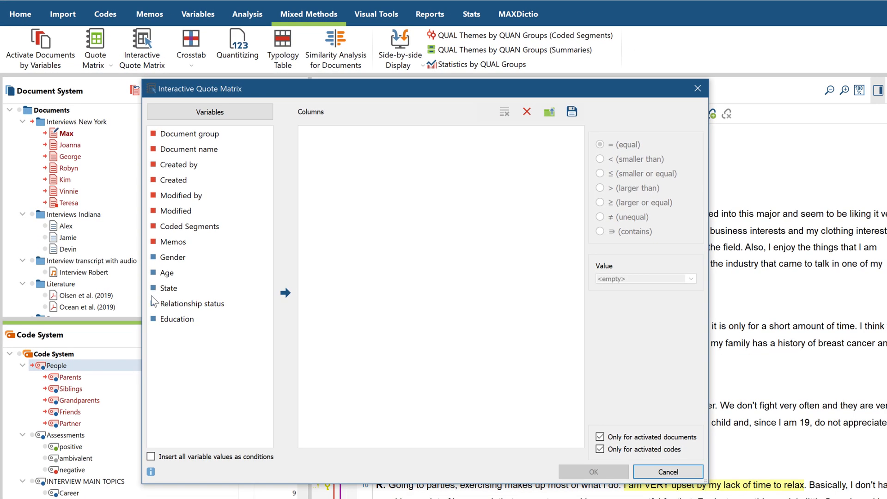
left_click(151, 458)
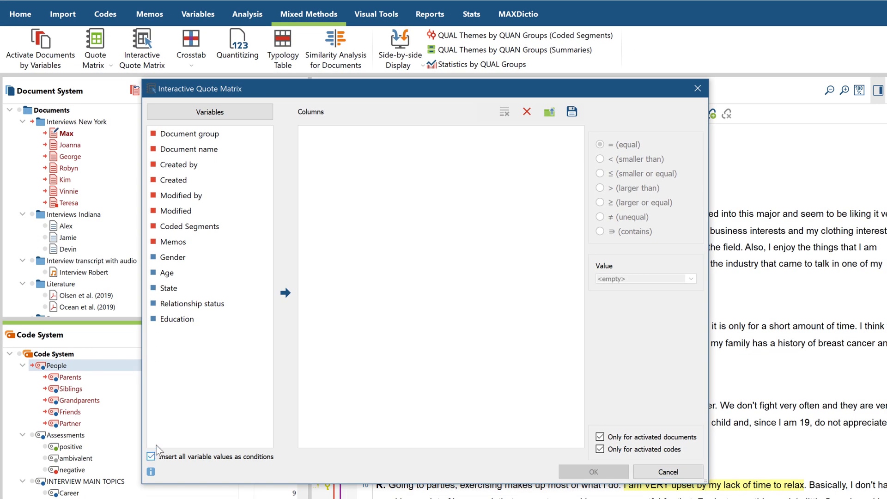
double_click(222, 321)
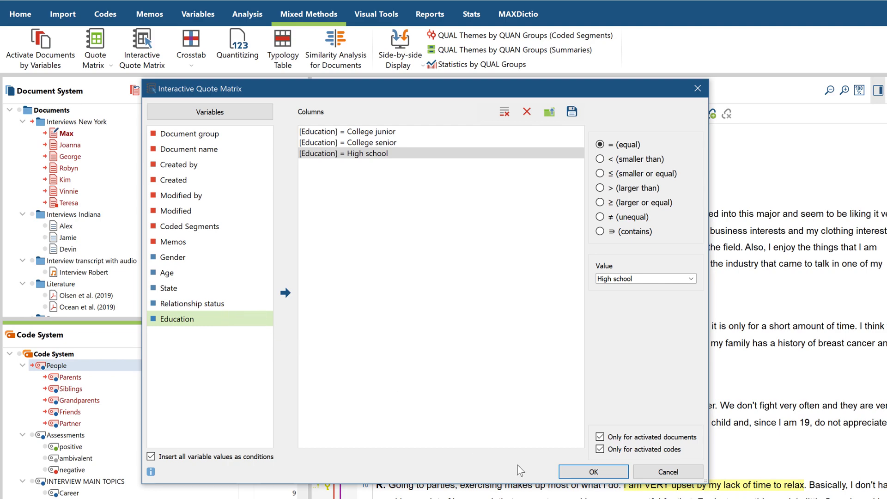
left_click(580, 473)
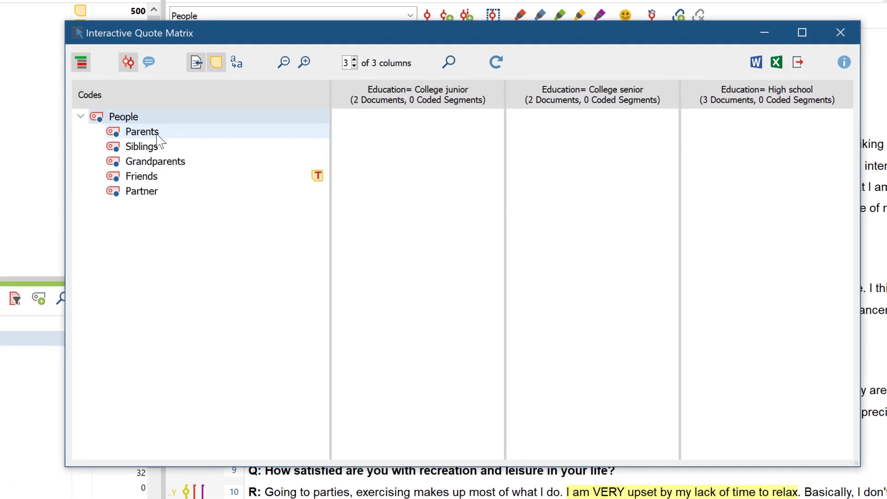
Show the Parents, Siblings and Grandparents quotes for each education level
left_click(157, 137)
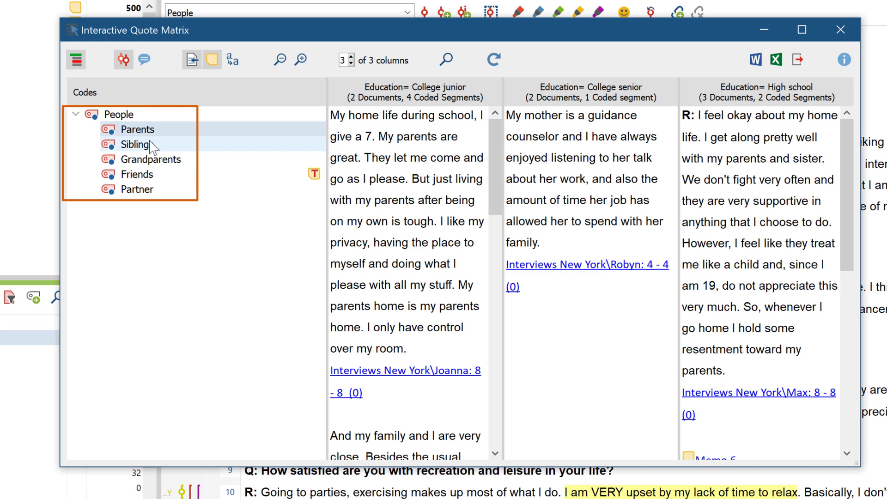
left_click(153, 146)
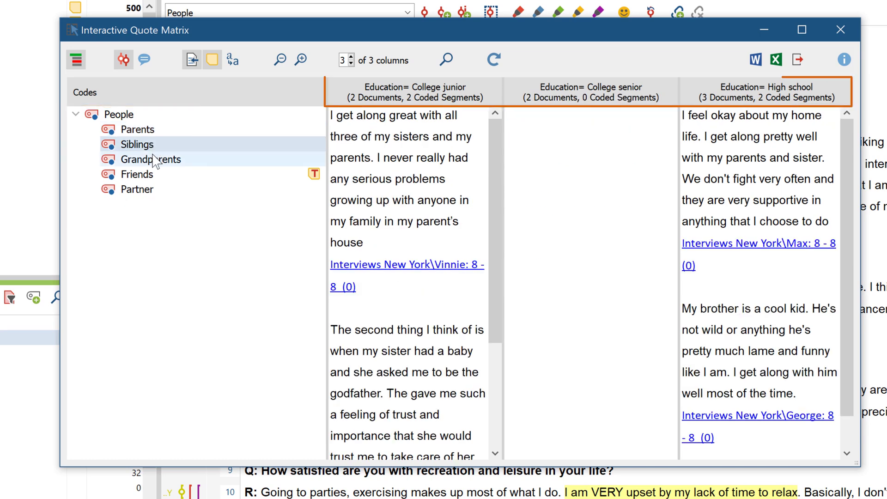
left_click(154, 159)
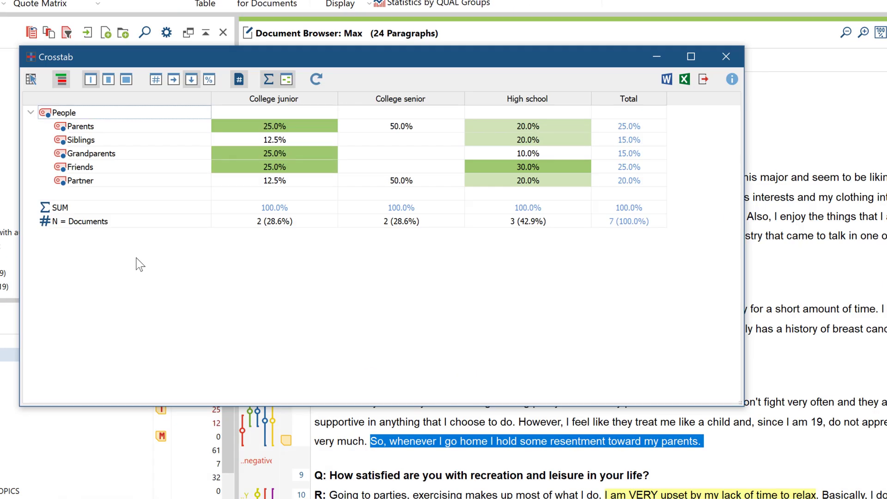
Open the quote matrix from the crosstab and view Parents and Siblings quotes by education
left_click(31, 80)
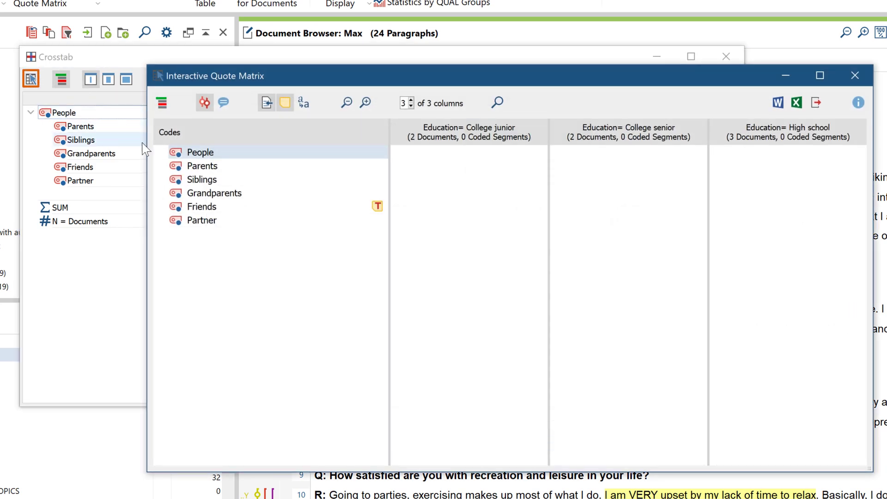
left_click(199, 166)
After viewing Siblings quotes, build a typology table of Age with a column per State value
left_click(194, 180)
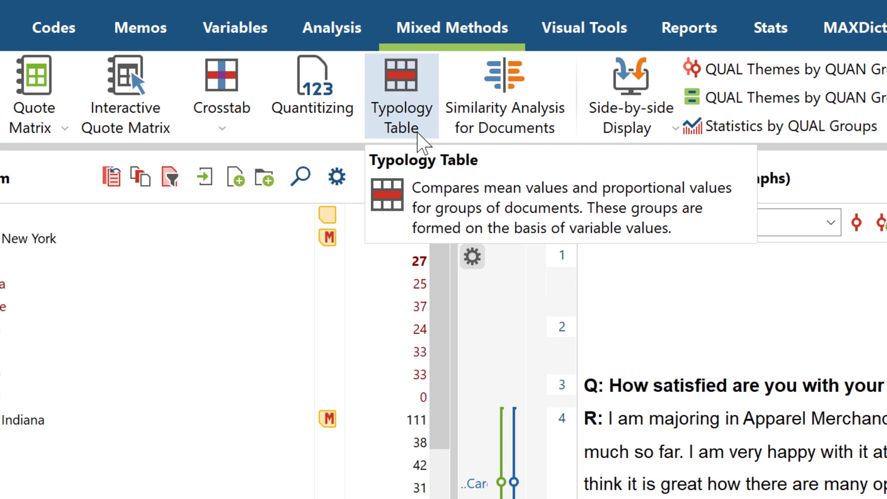
left_click(418, 139)
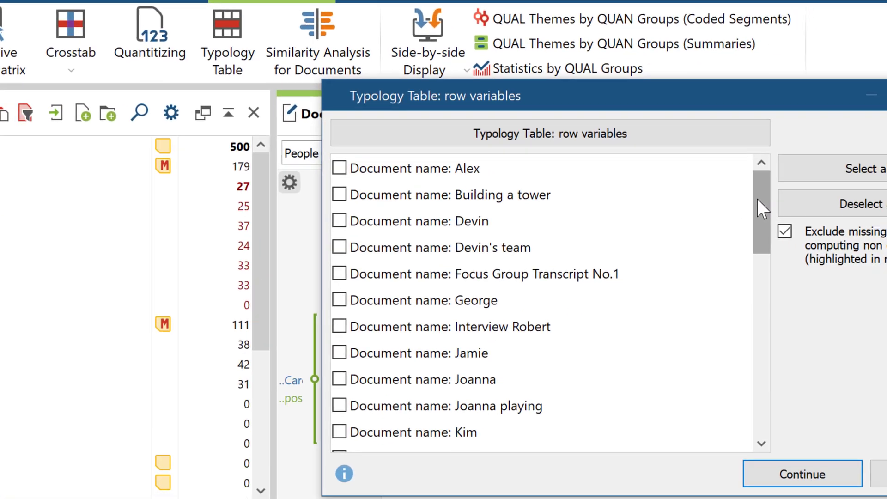
left_click_drag(756, 198, 681, 321)
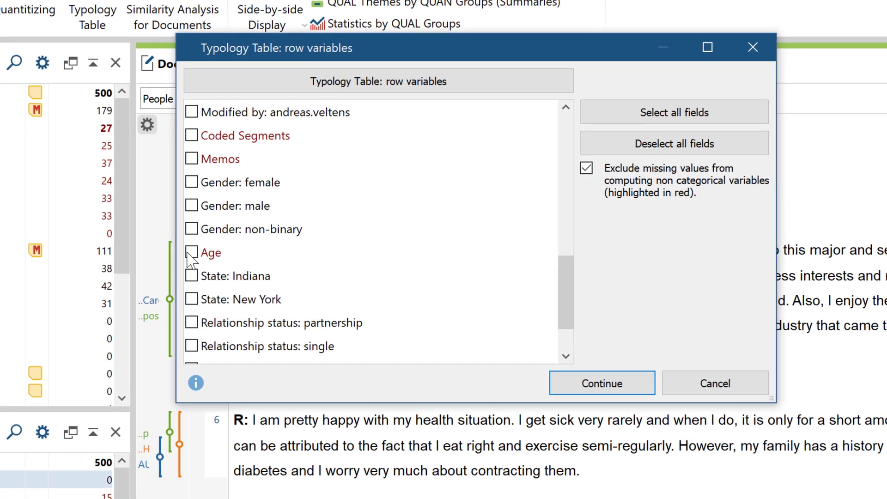
left_click(571, 387)
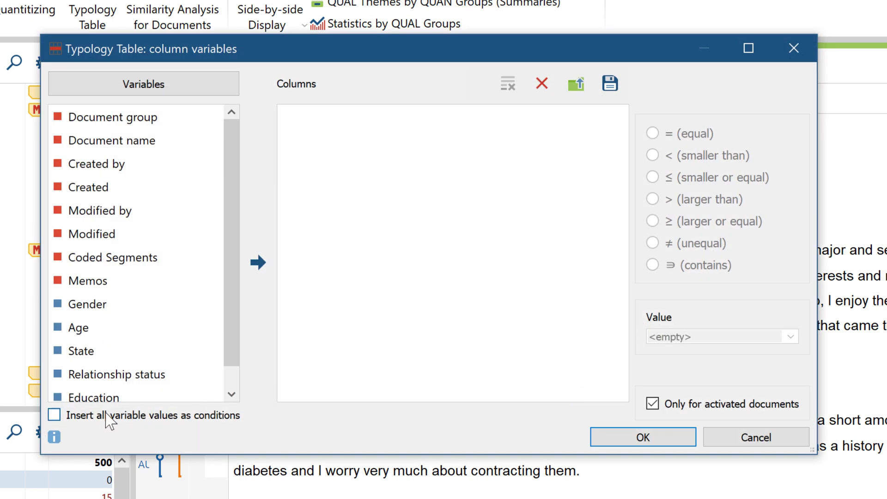
double_click(104, 357)
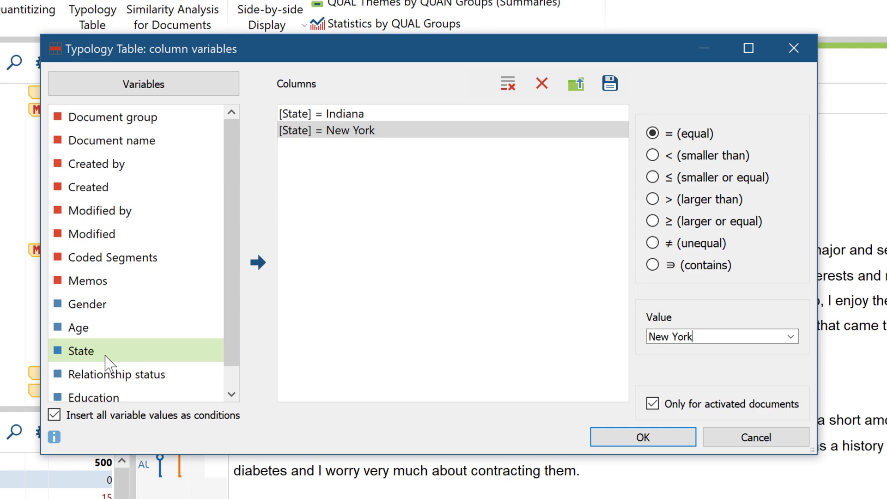
left_click(600, 441)
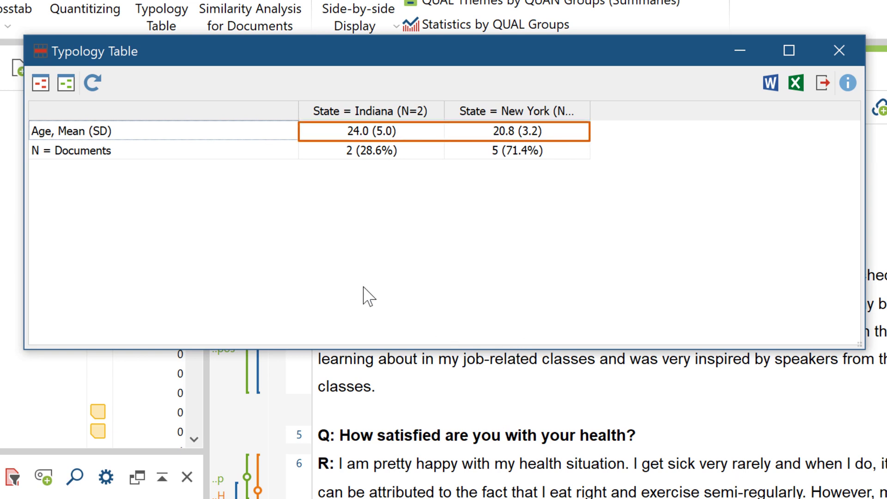
Highlight the highest Age mean in the typology table, Indiana's 24.0 (5.0)
left_click(65, 93)
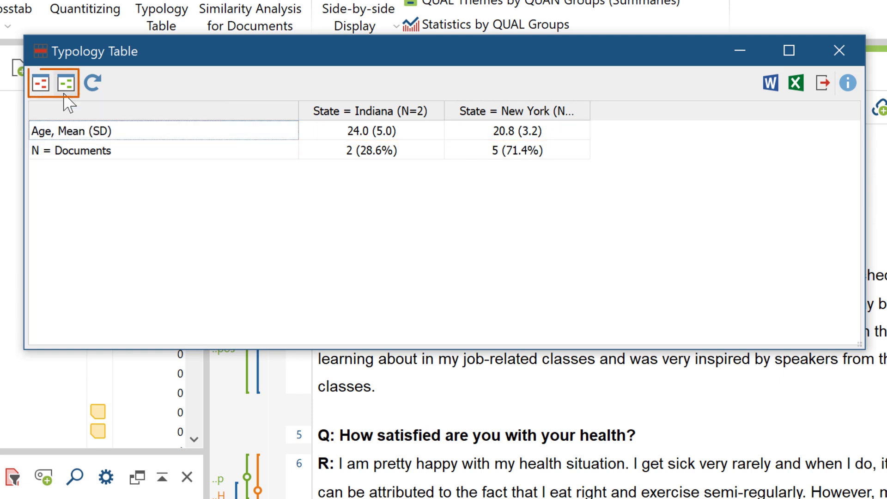